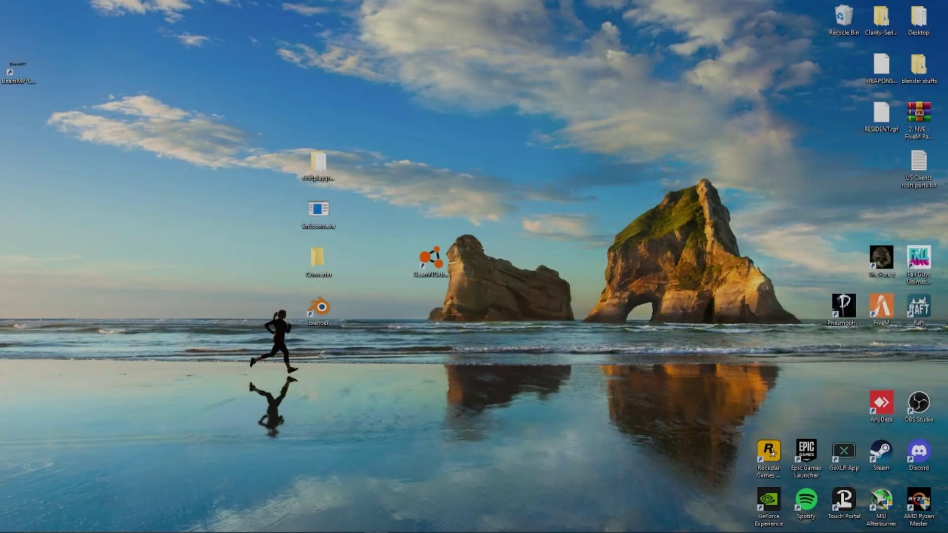
Move the driftplayground_2021 folder icon out of its column to the top of the desktop.
{"action": "right_click", "coordinate": [632, 249]}
{"action": "left_click_drag", "start_coordinate": [478, 126], "coordinate": [543, 194]}
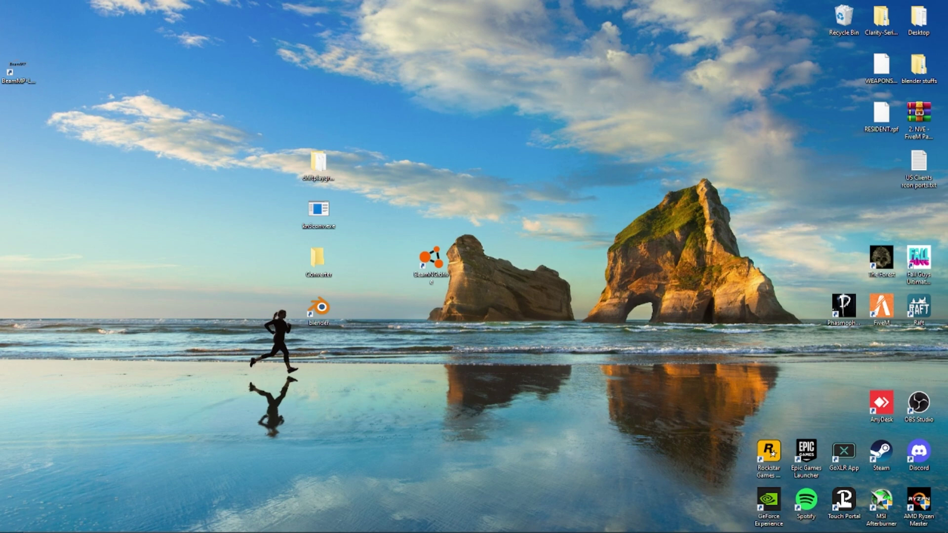
{"action": "left_click_drag", "start_coordinate": [380, 120], "coordinate": [501, 196]}
{"action": "left_click_drag", "start_coordinate": [318, 160], "coordinate": [355, 67]}
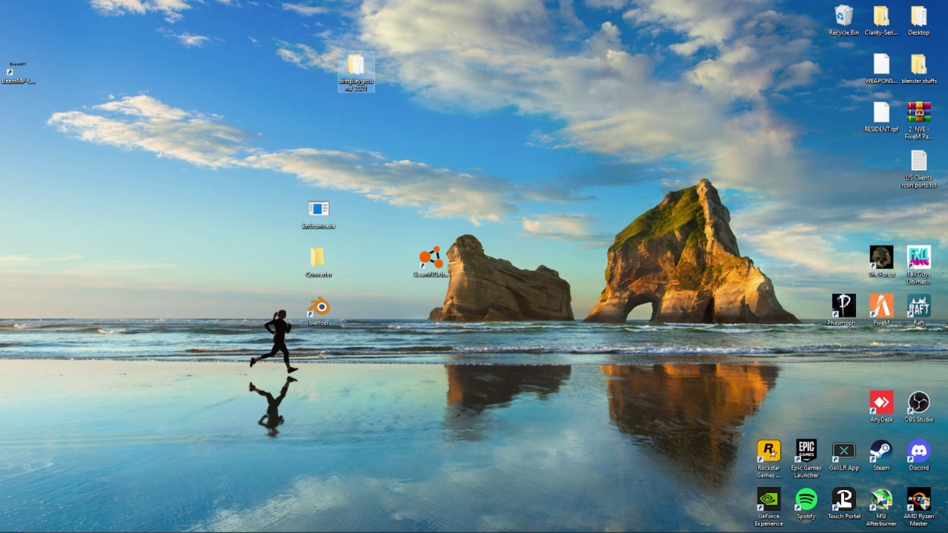
Copy driftplayground_2021.kn5 from the driftplayground_2021 folder, then close that folder.
{"action": "double_click", "coordinate": [355, 70]}
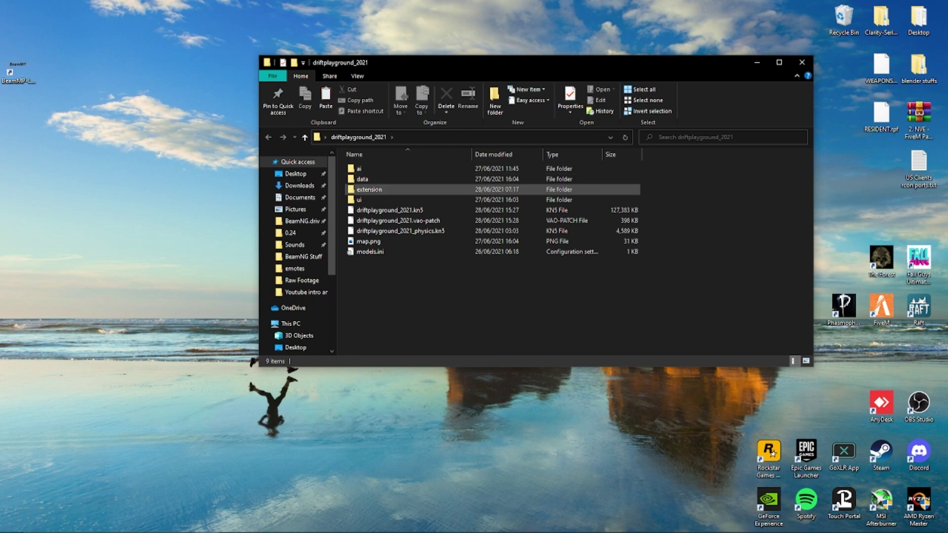
{"action": "left_click", "coordinate": [390, 210]}
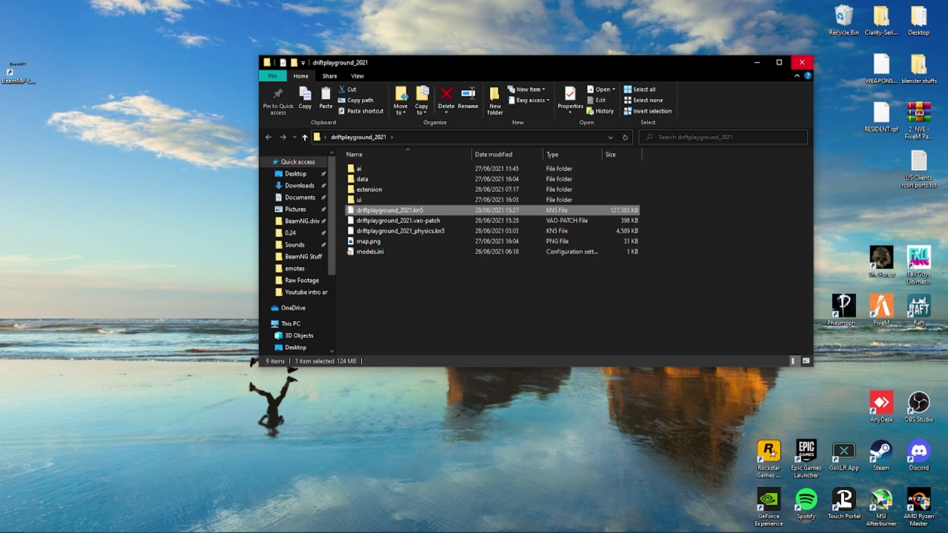
{"action": "left_click", "coordinate": [802, 62]}
Paste driftplayground_2021.kn5 into the empty Converter folder.
{"action": "double_click", "coordinate": [318, 261]}
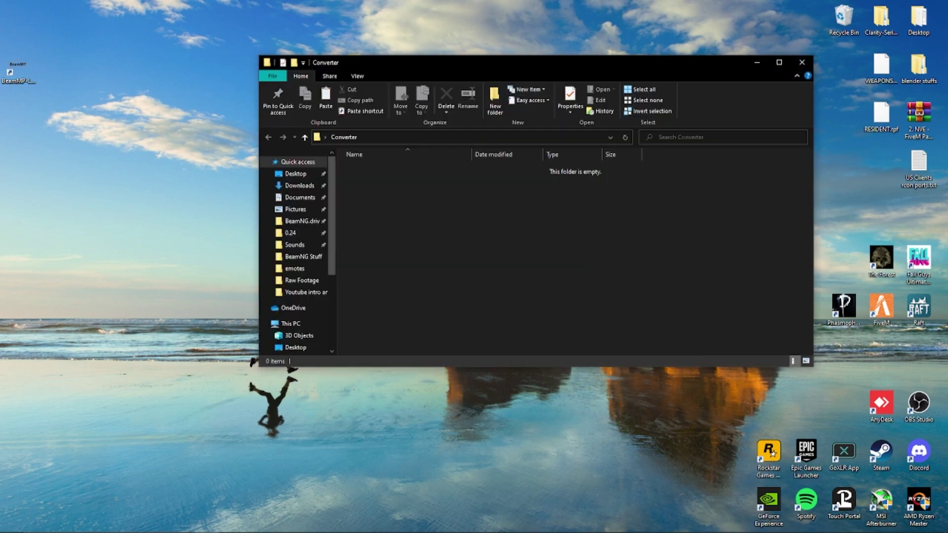
{"action": "left_click_drag", "start_coordinate": [474, 62], "coordinate": [604, 49]}
{"action": "left_click_drag", "start_coordinate": [319, 260], "coordinate": [169, 165]}
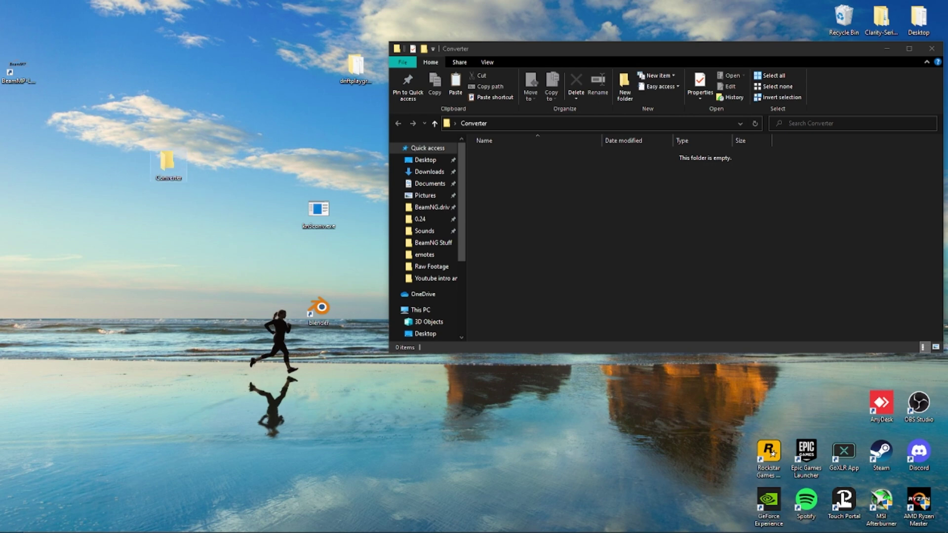
{"action": "right_click", "coordinate": [574, 184]}
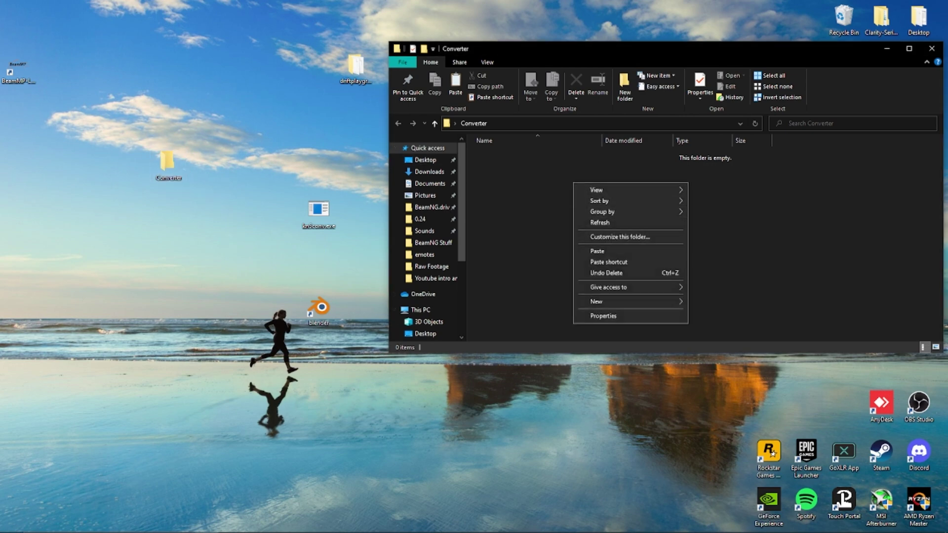
{"action": "left_click", "coordinate": [598, 251]}
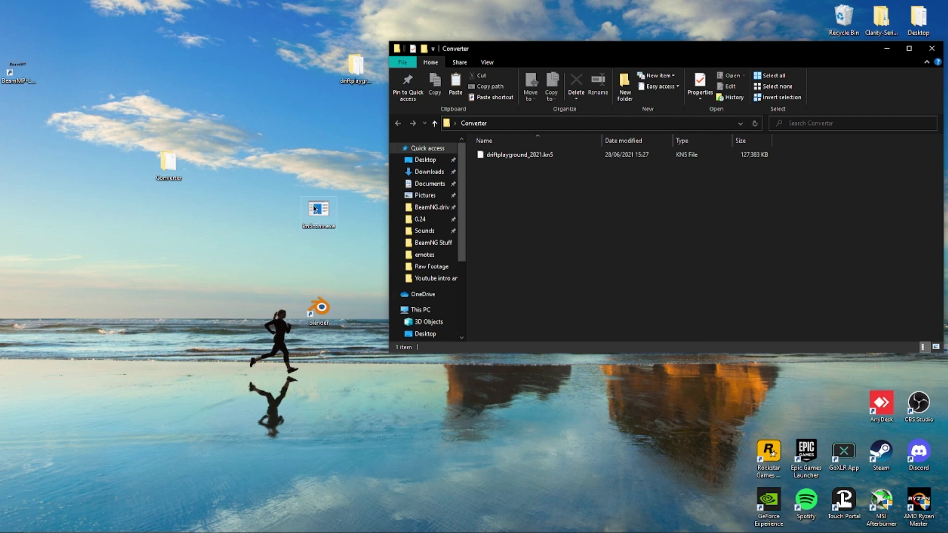
Move kn5conv.exe from the desktop into the Converter folder.
{"action": "left_click", "coordinate": [289, 188]}
{"action": "left_click_drag", "start_coordinate": [267, 178], "coordinate": [352, 240]}
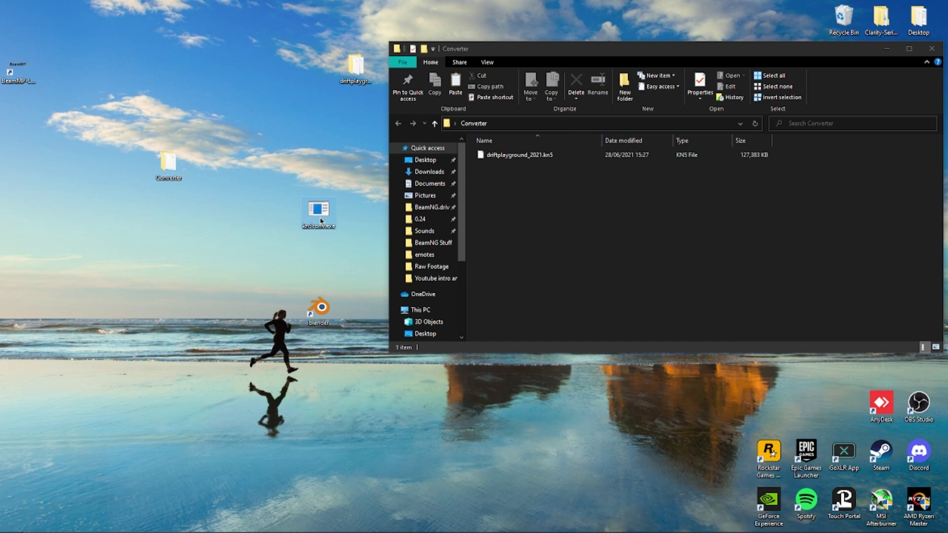
{"action": "left_click_drag", "start_coordinate": [316, 215], "coordinate": [627, 153]}
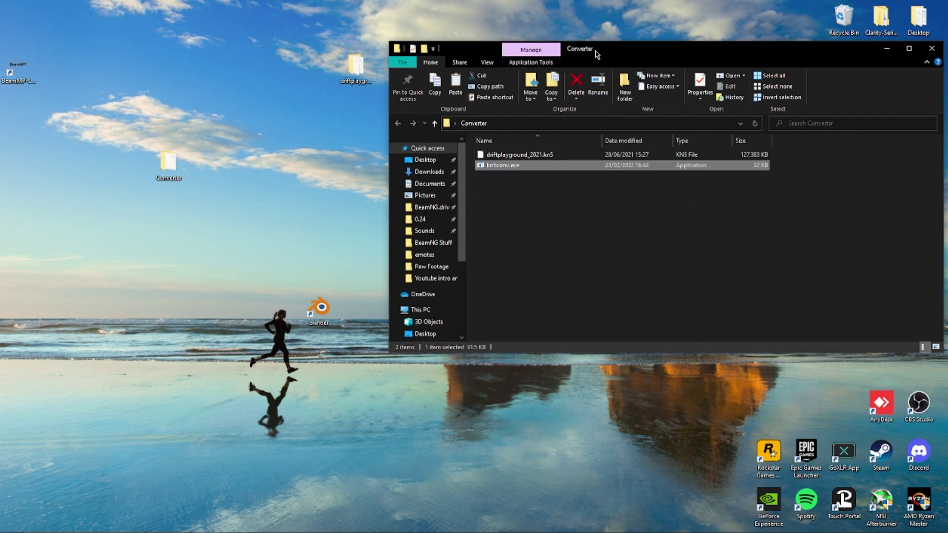
Run kn5conv.exe to convert the kn5 track, then close the finished console.
{"action": "left_click_drag", "start_coordinate": [600, 51], "coordinate": [458, 47]}
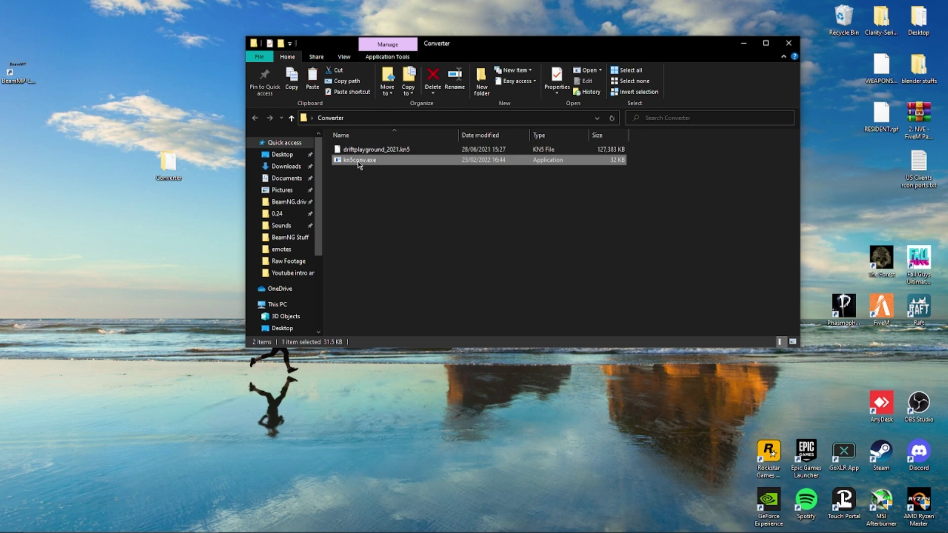
{"action": "double_click", "coordinate": [359, 161]}
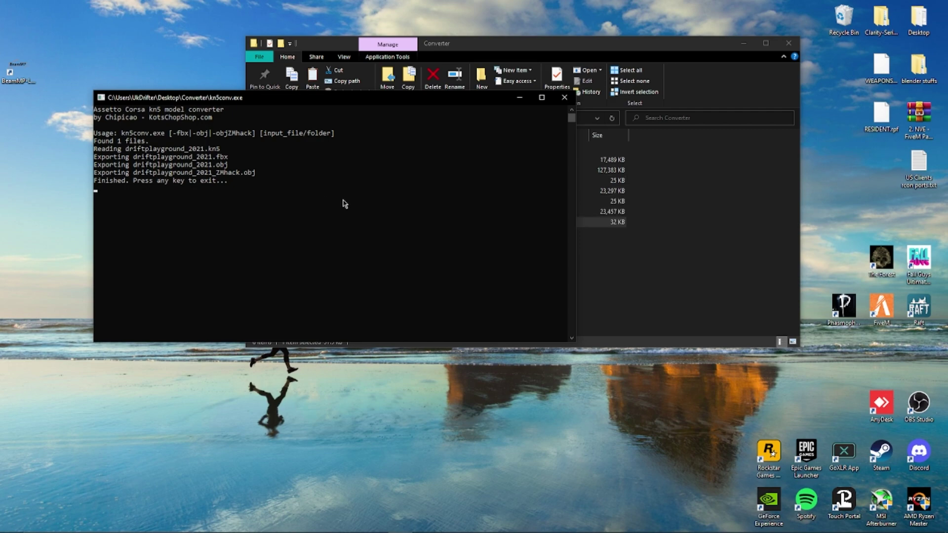
{"action": "key", "text": "Return"}
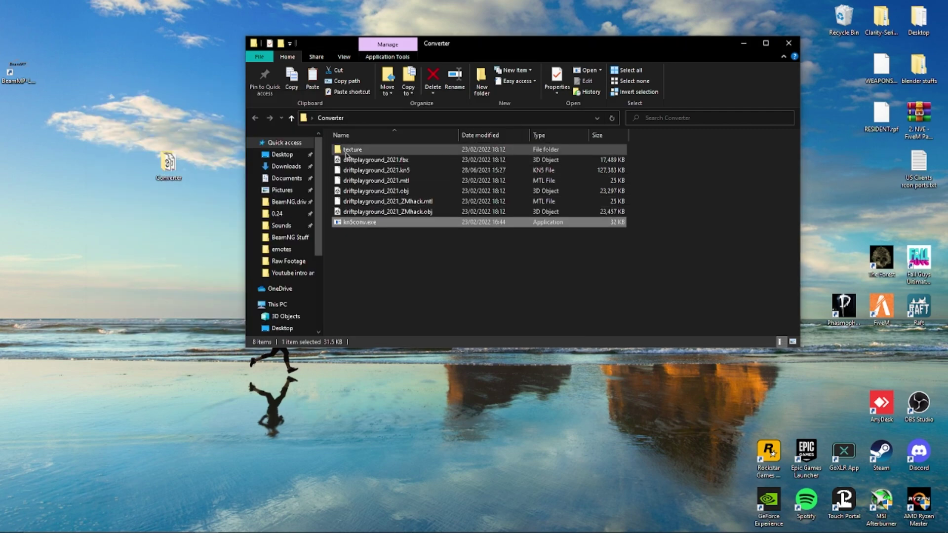
Browse the extracted texture folder, then return to the Converter folder.
{"action": "double_click", "coordinate": [375, 148]}
{"action": "scroll", "coordinate": [469, 213], "scroll_direction": "down", "scroll_amount": 15}
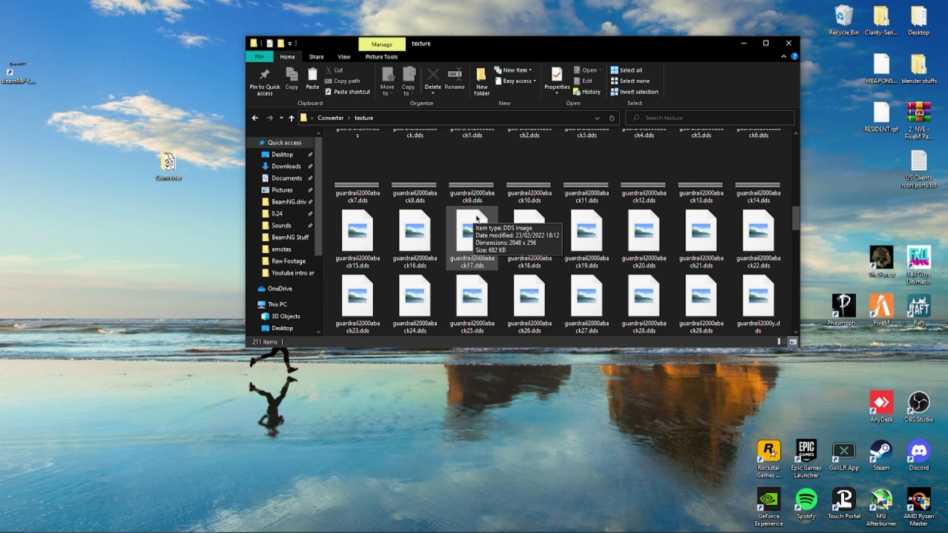
{"action": "scroll", "coordinate": [566, 218], "scroll_direction": "up", "scroll_amount": 15}
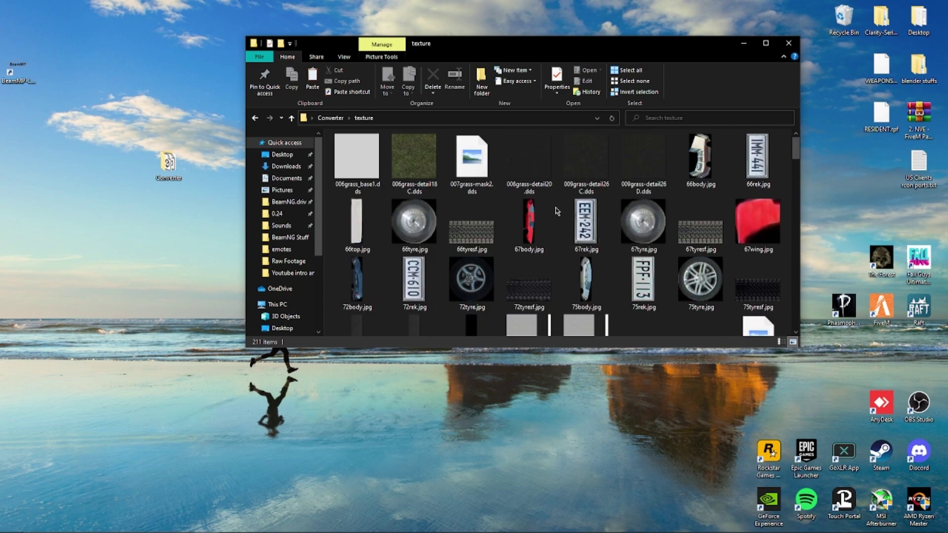
{"action": "left_click", "coordinate": [330, 117]}
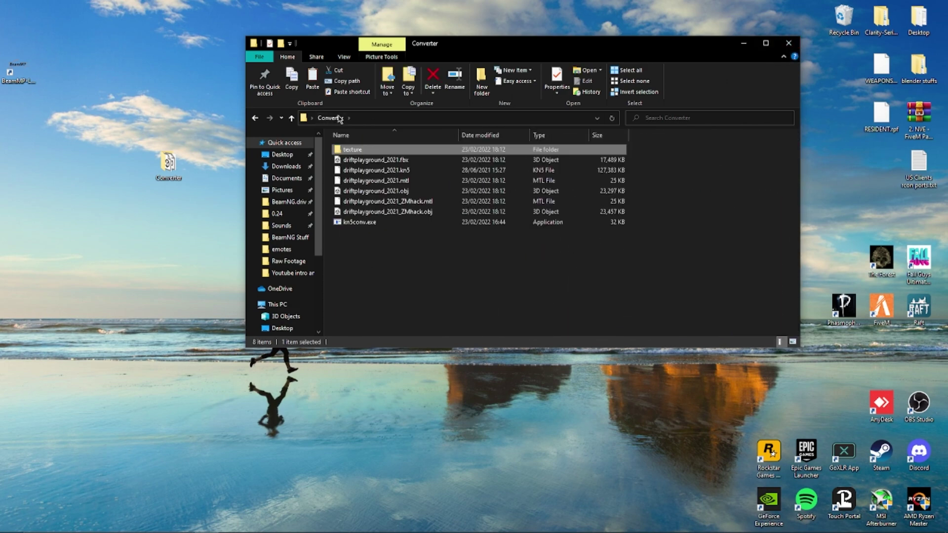
{"action": "left_click_drag", "start_coordinate": [441, 47], "coordinate": [644, 50]}
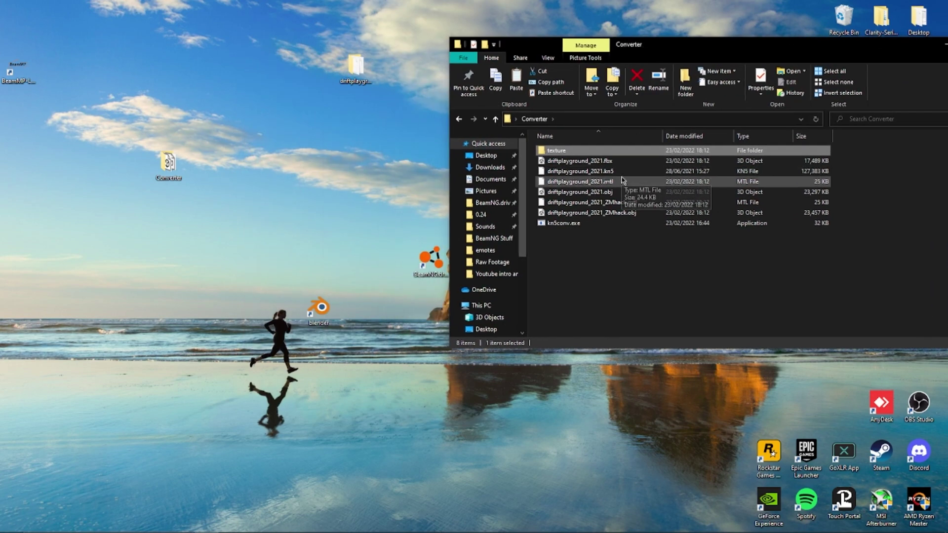
Delete Blender's default cube, camera and light, then find Wavefront (.obj) under File > Import.
{"action": "left_click", "coordinate": [592, 161]}
{"action": "left_click", "coordinate": [603, 192]}
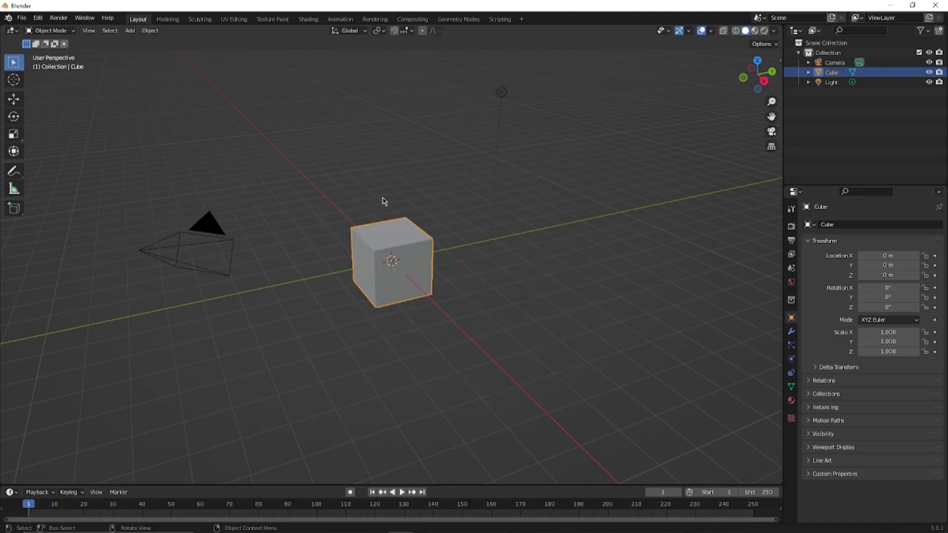
{"action": "key", "text": "a"}
{"action": "key", "text": "Delete"}
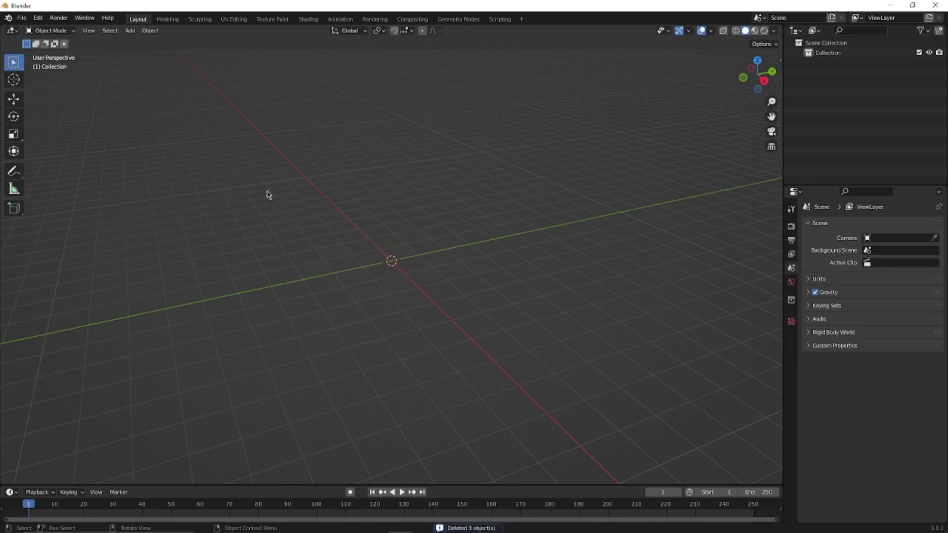
{"action": "left_click", "coordinate": [22, 17]}
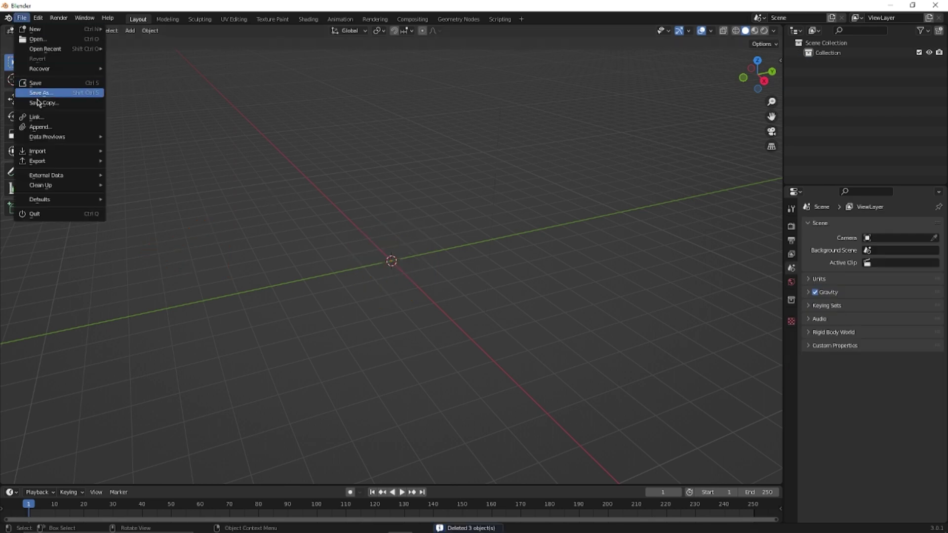
{"action": "mouse_move", "coordinate": [44, 151]}
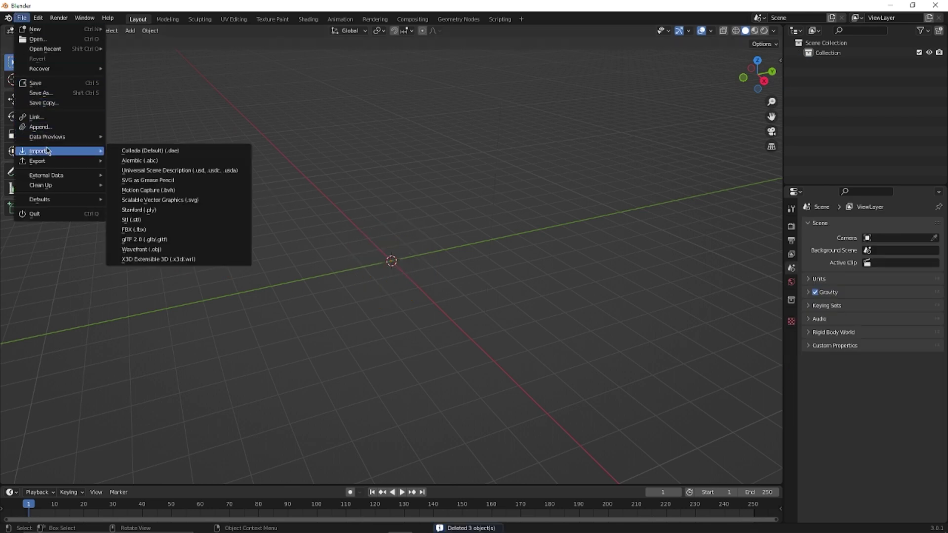
Import driftplayground_2021.obj from Desktop\Converter, with the Geometry options expanded.
{"action": "left_click", "coordinate": [161, 253]}
{"action": "left_click", "coordinate": [250, 230]}
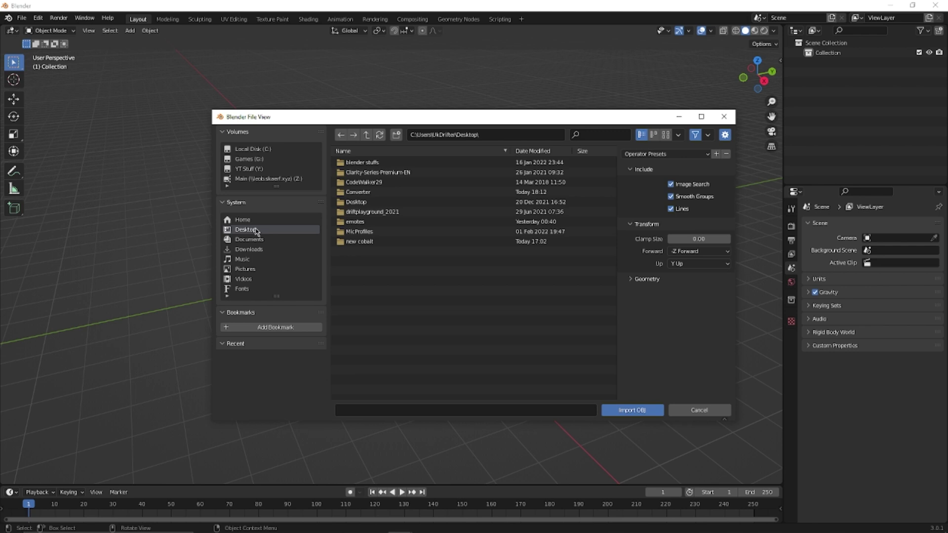
{"action": "double_click", "coordinate": [349, 193]}
{"action": "left_click", "coordinate": [410, 183]}
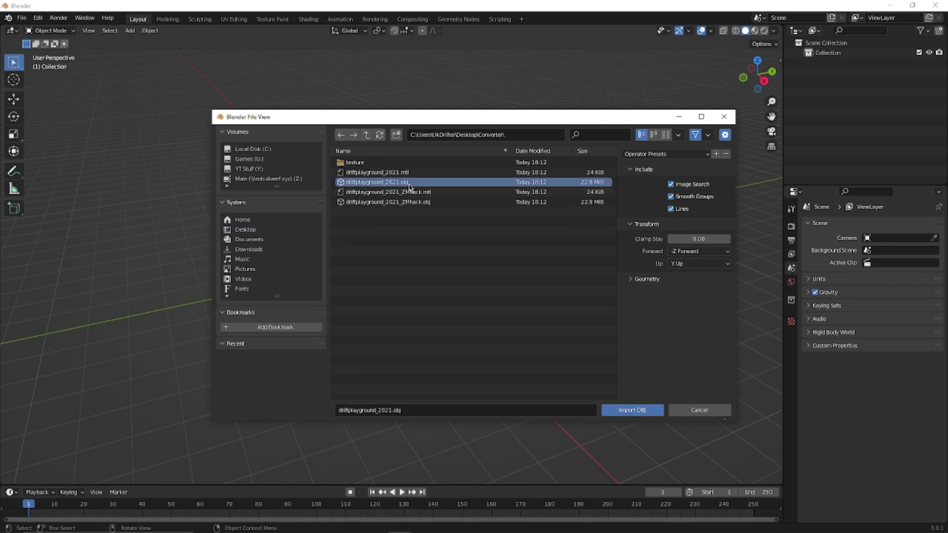
{"action": "left_click", "coordinate": [636, 280]}
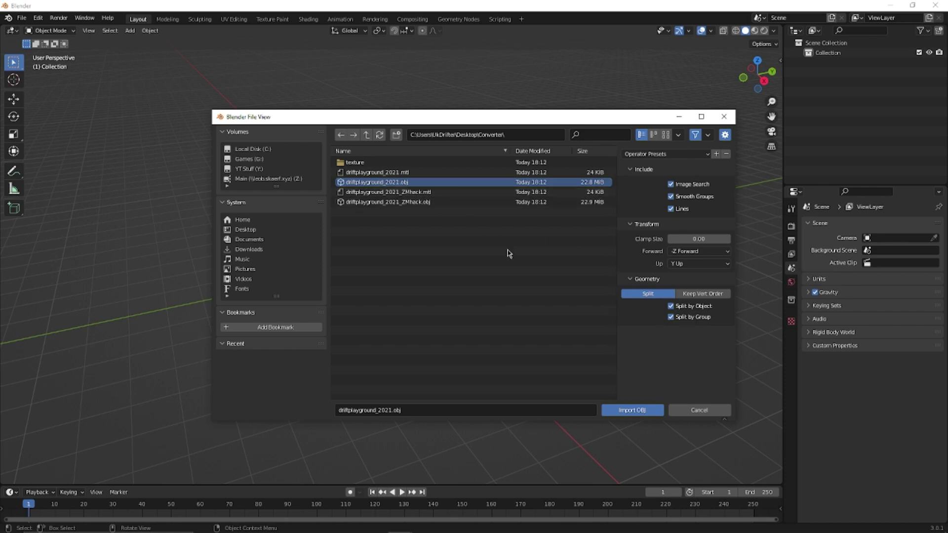
{"action": "left_click", "coordinate": [626, 410]}
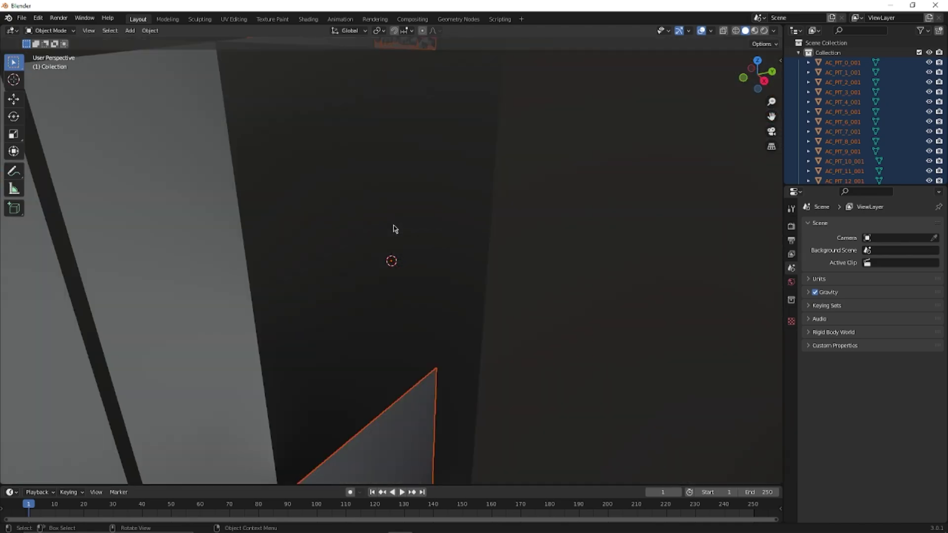
Raise the viewport Clip End from 1000 m to 1370 m in the sidebar's View tab.
{"action": "scroll", "coordinate": [395, 229], "scroll_direction": "down", "scroll_amount": 10}
{"action": "middle_click_drag", "start_coordinate": [395, 228], "coordinate": [520, 189]}
{"action": "key", "text": "alt+a"}
{"action": "scroll", "coordinate": [514, 266], "scroll_direction": "down", "scroll_amount": 3}
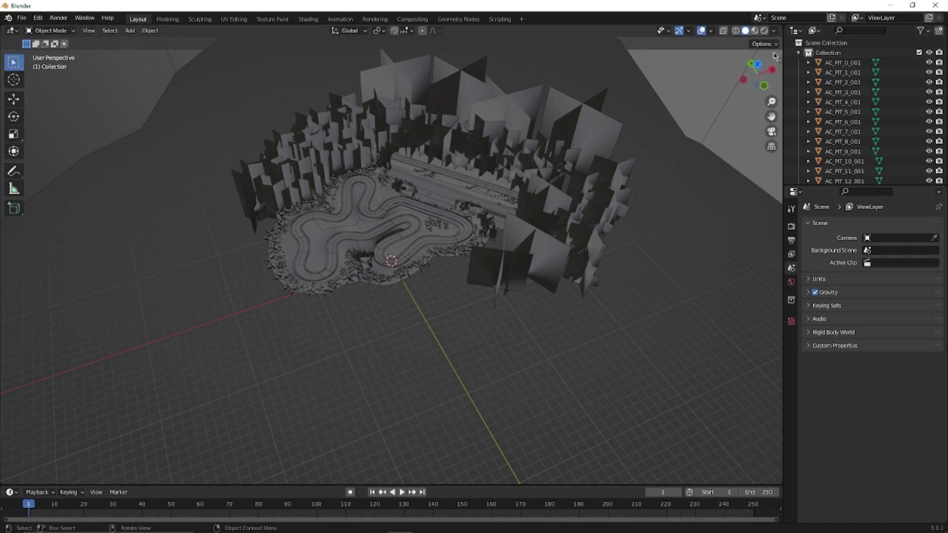
{"action": "left_click", "coordinate": [782, 60]}
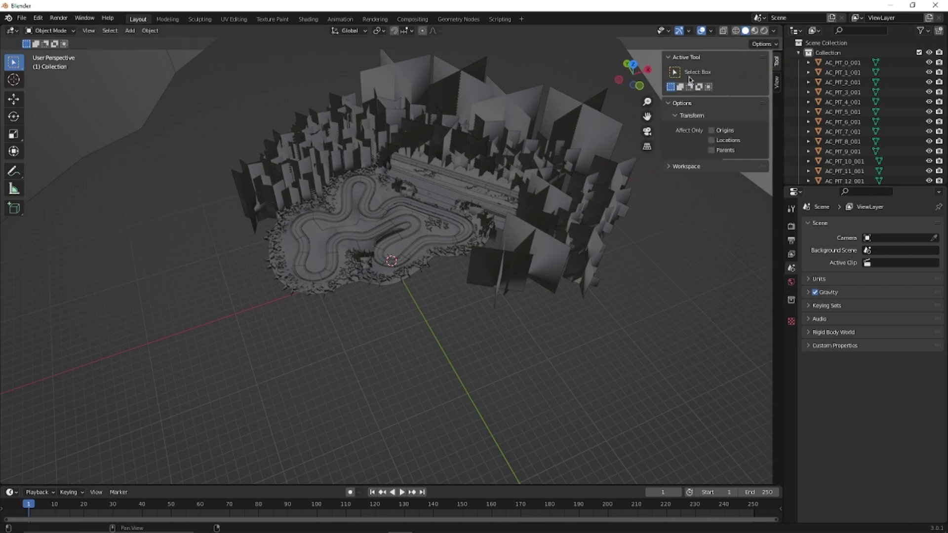
{"action": "left_click", "coordinate": [776, 82]}
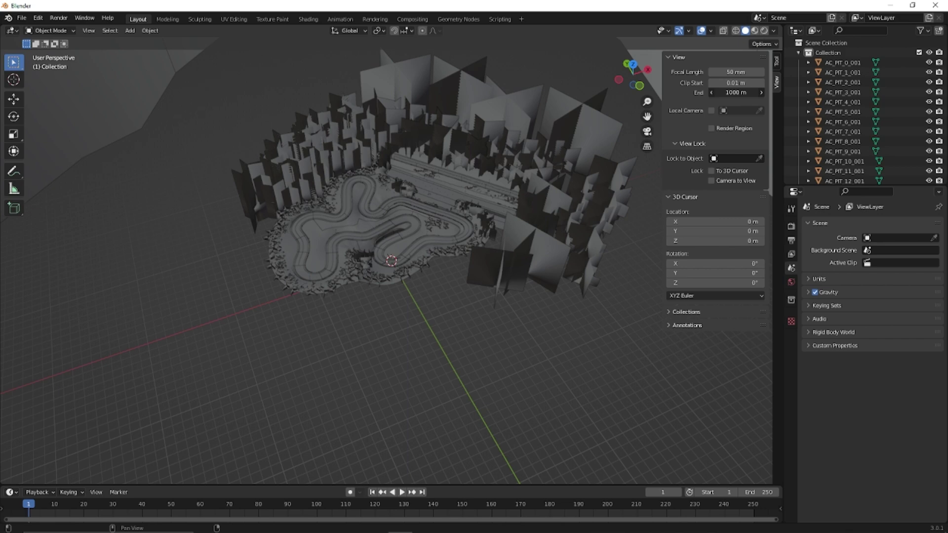
{"action": "left_click_drag", "start_coordinate": [736, 93], "coordinate": [780, 93]}
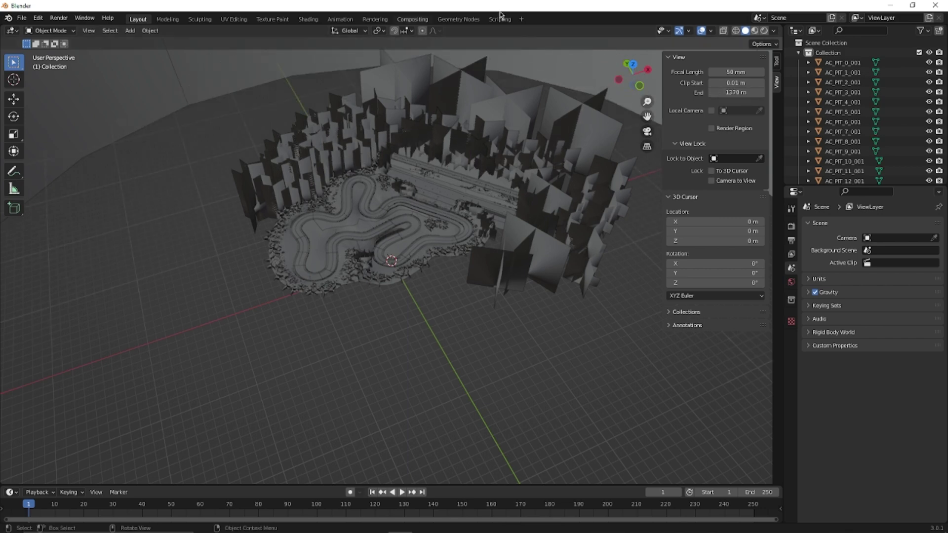
{"action": "key", "text": "n"}
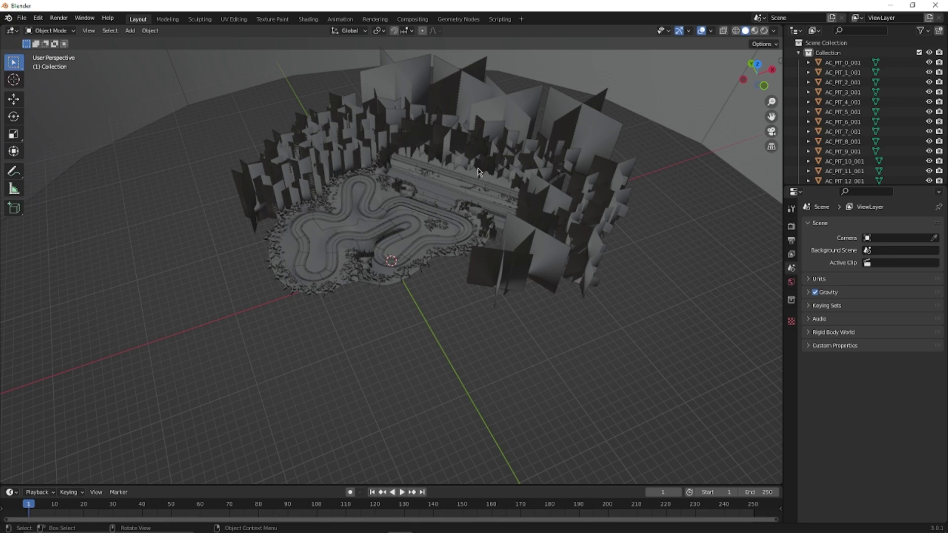
Switch the viewport to Material Preview shading to show the track's textures.
{"action": "mouse_move", "coordinate": [479, 171]}
{"action": "middle_mouse_down"}
{"action": "mouse_move", "coordinate": [527, 186]}
{"action": "mouse_move", "coordinate": [495, 178]}
{"action": "middle_mouse_up"}
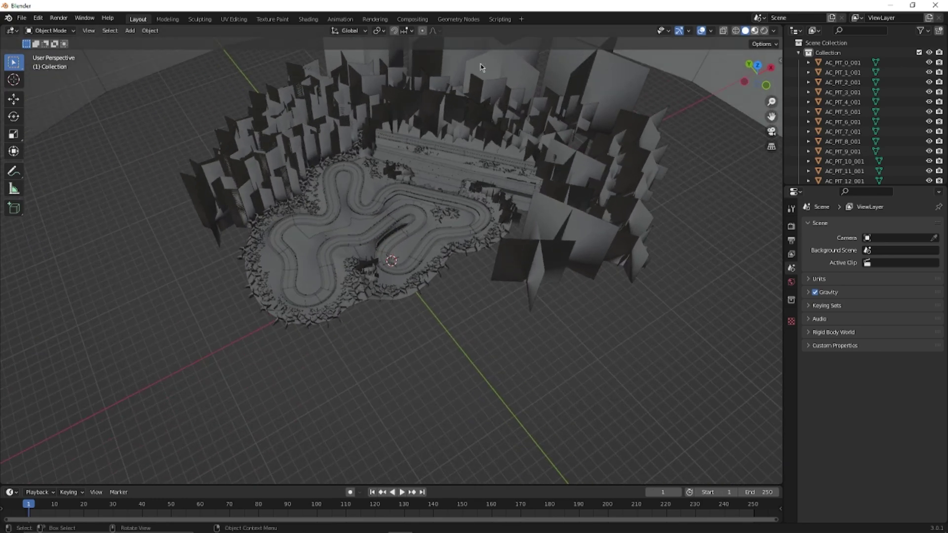
{"action": "key", "text": "z"}
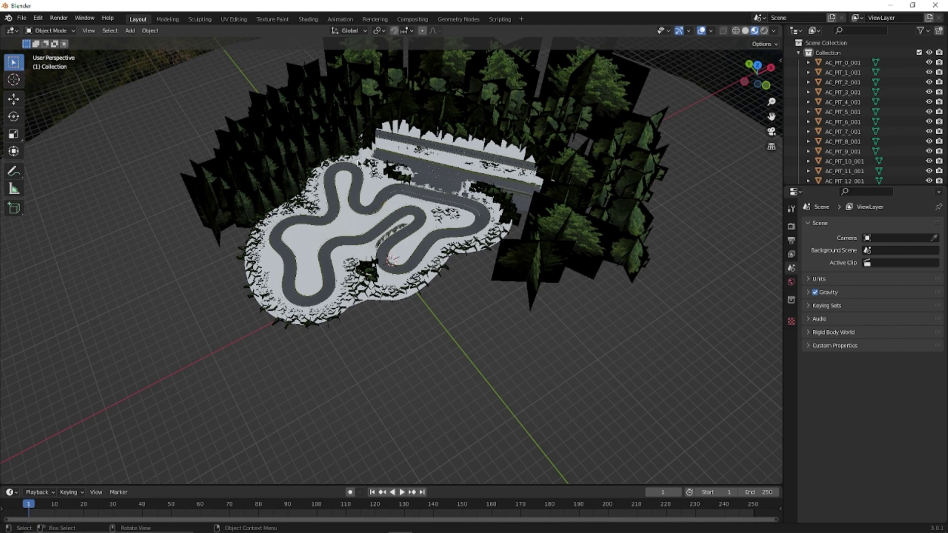
{"action": "middle_click_drag", "start_coordinate": [358, 163], "coordinate": [445, 165]}
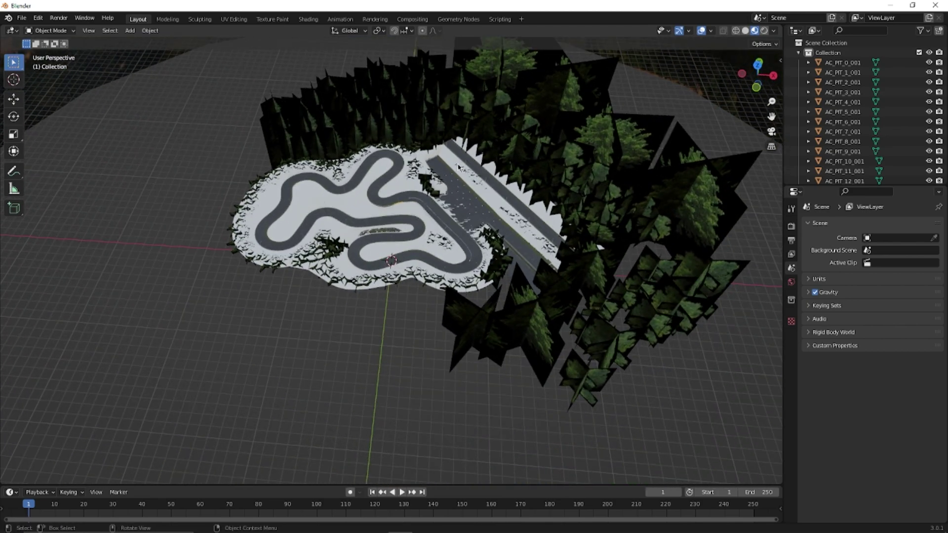
{"action": "scroll", "coordinate": [466, 168], "scroll_direction": "up", "scroll_amount": 4}
Select the DP1GRASS object and zoom out over the whole track and forest.
{"action": "left_click", "coordinate": [437, 153]}
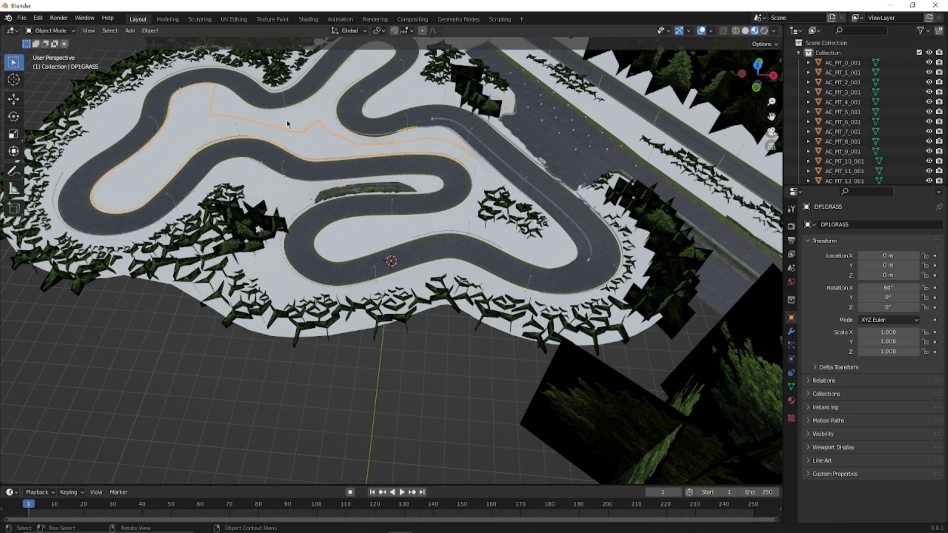
{"action": "scroll", "coordinate": [287, 124], "scroll_direction": "down", "scroll_amount": 5}
{"action": "middle_click_drag", "start_coordinate": [287, 124], "coordinate": [494, 181]}
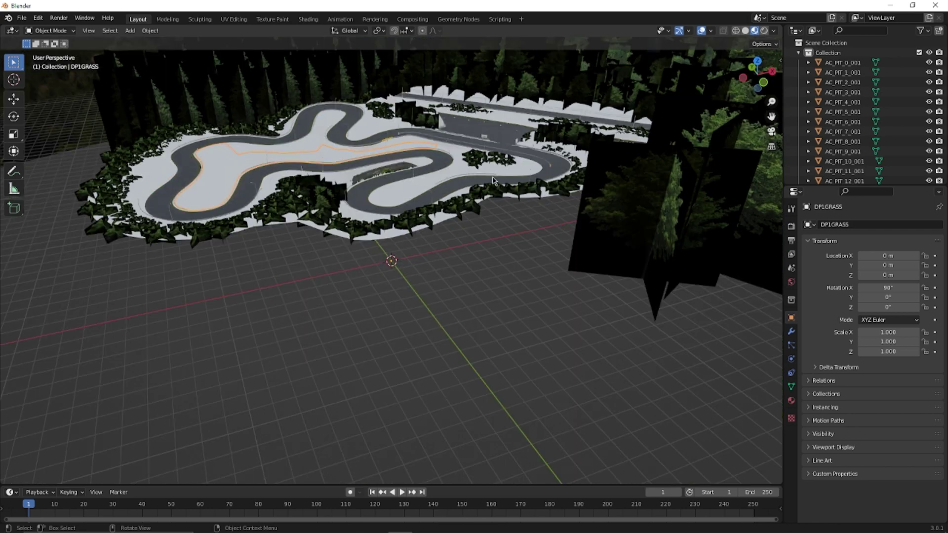